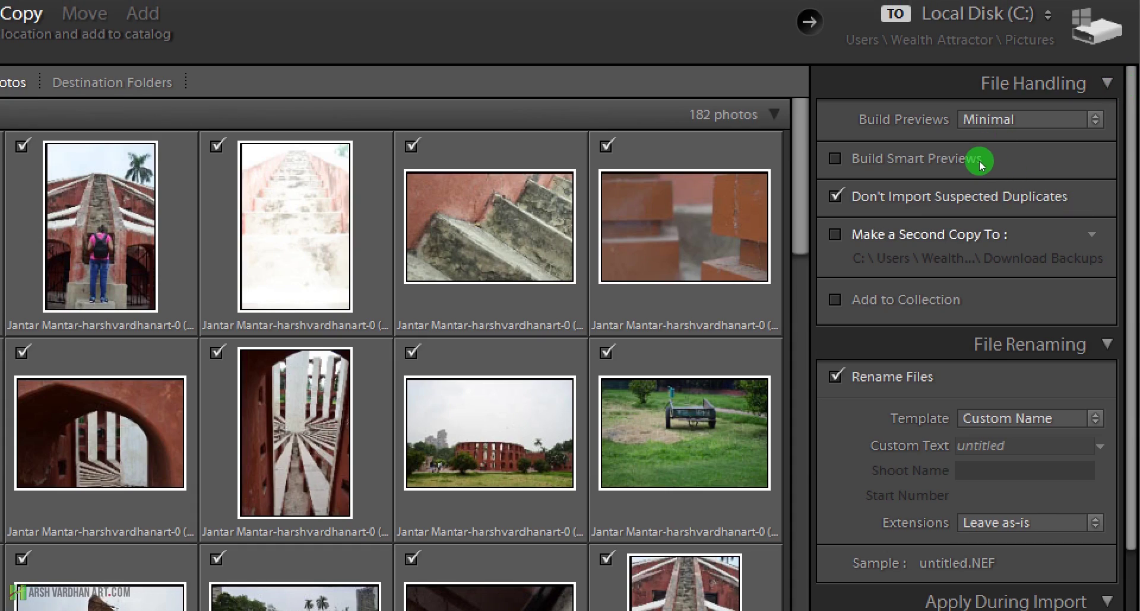
Step: Enable making a second copy of the imported photos and choose Local Disk (G:) as the backup folder
{"action": "left_click", "coordinate": [834, 235]}
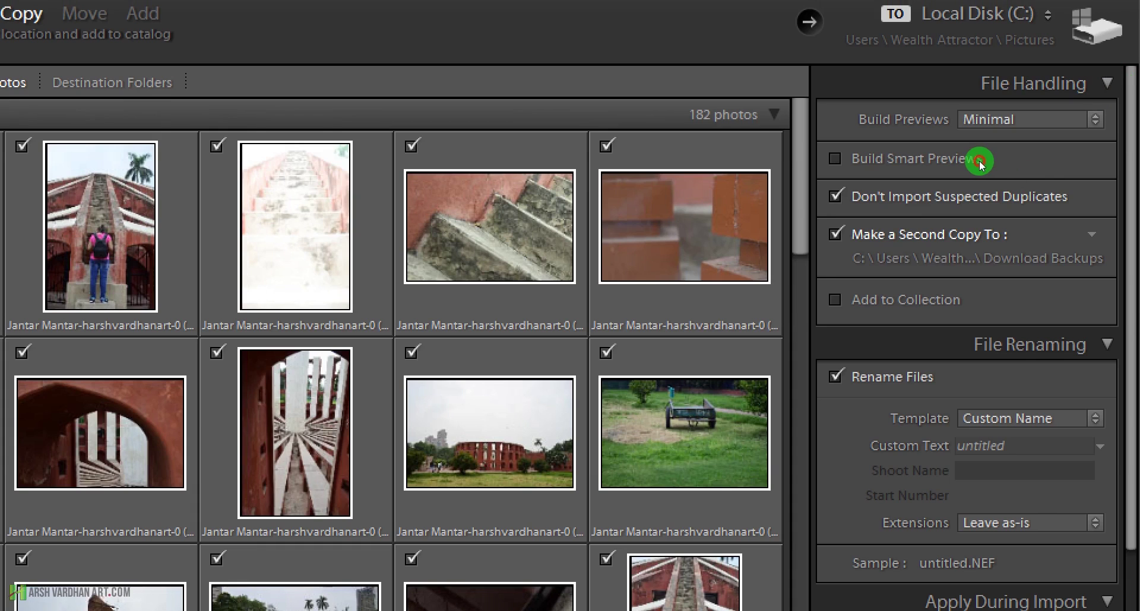
{"action": "left_click", "coordinate": [1081, 172]}
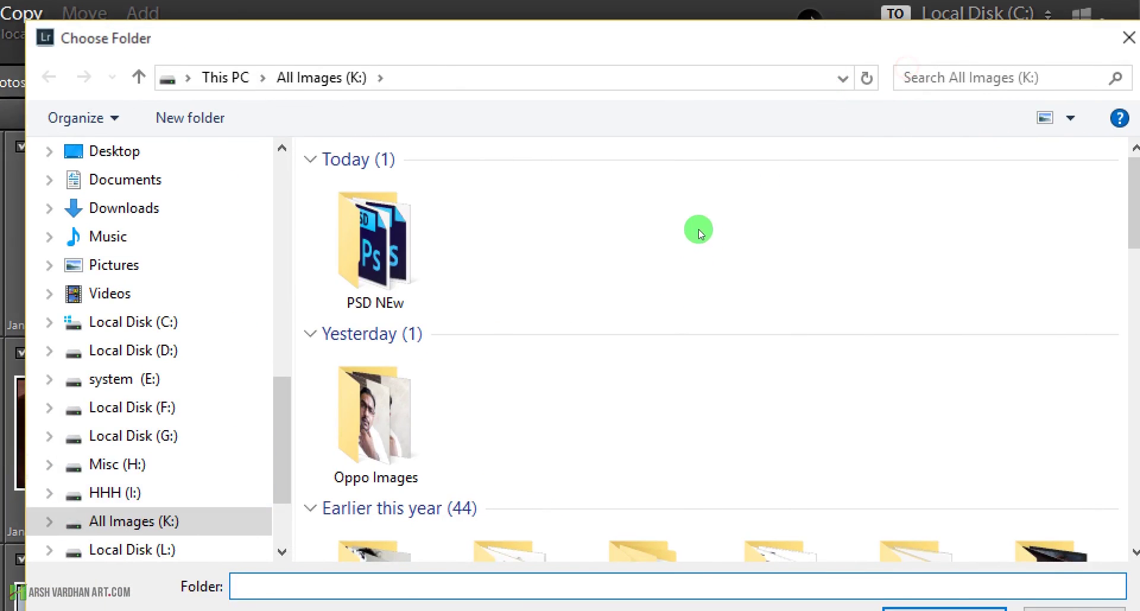
{"action": "left_click", "coordinate": [626, 259]}
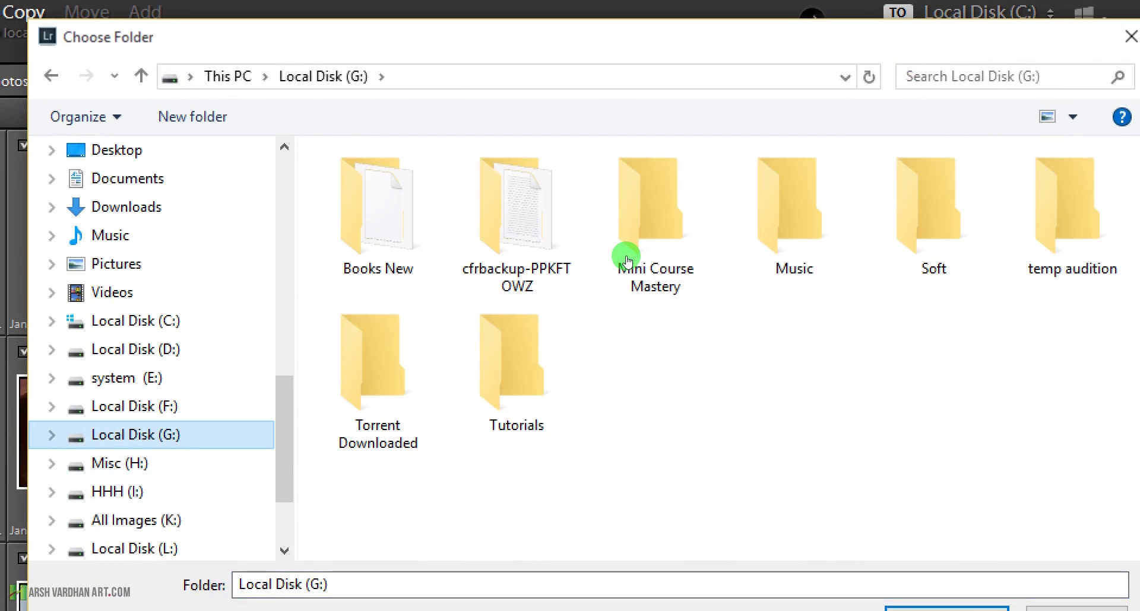
{"action": "key", "text": "Return"}
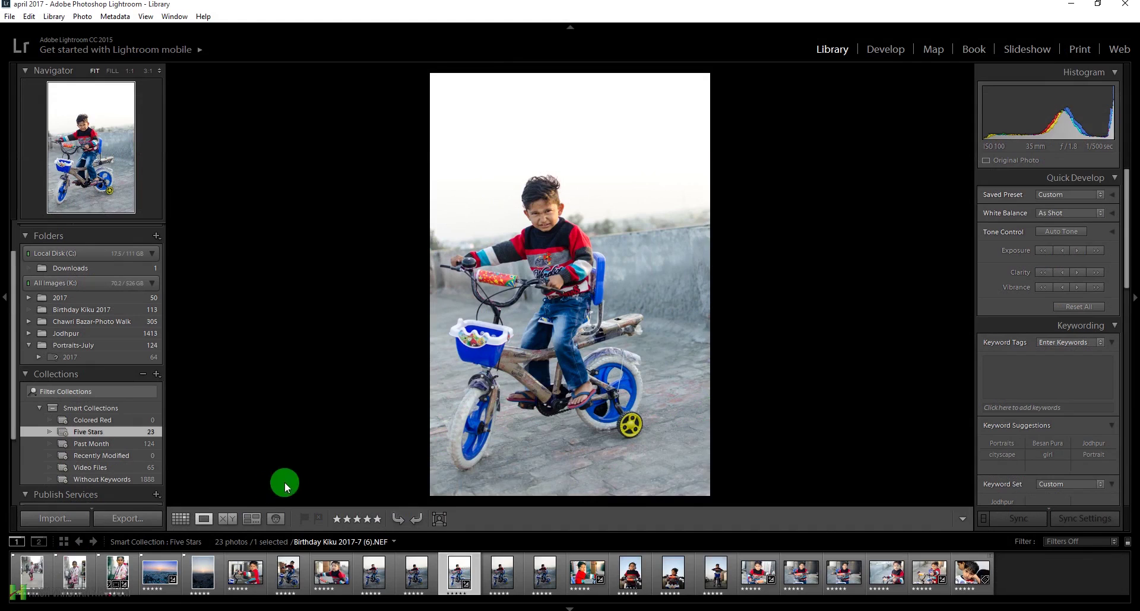
Step: Show the Jodhpur folder's photos as a grid and open the sunset shot Jodhpur-245.NEF in Loupe view
{"action": "left_click", "coordinate": [182, 518]}
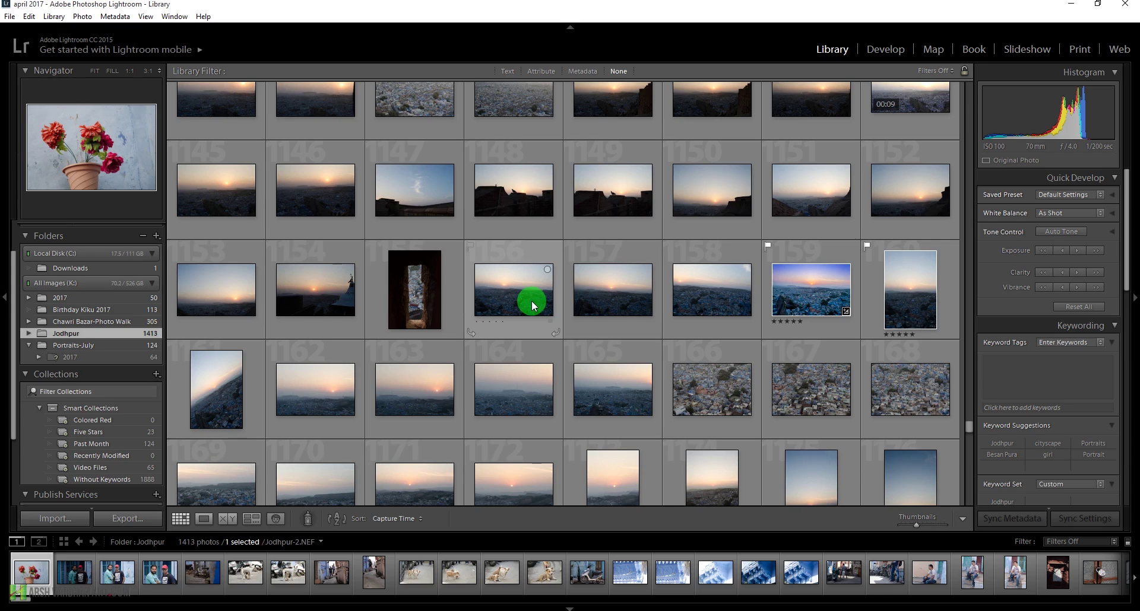
{"action": "left_click", "coordinate": [532, 301]}
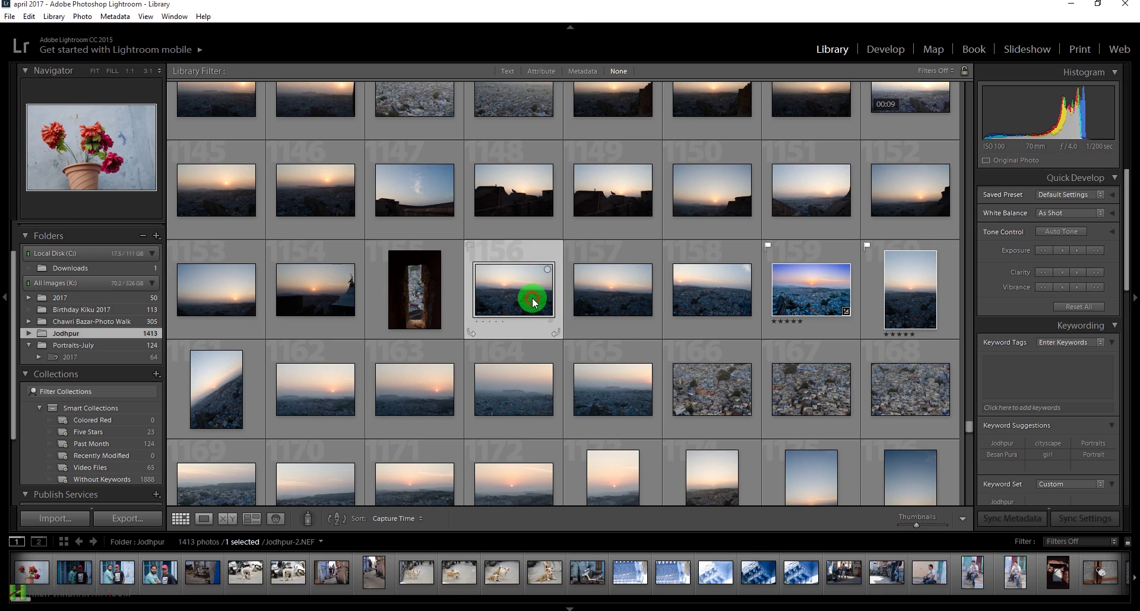
{"action": "left_click", "coordinate": [591, 298]}
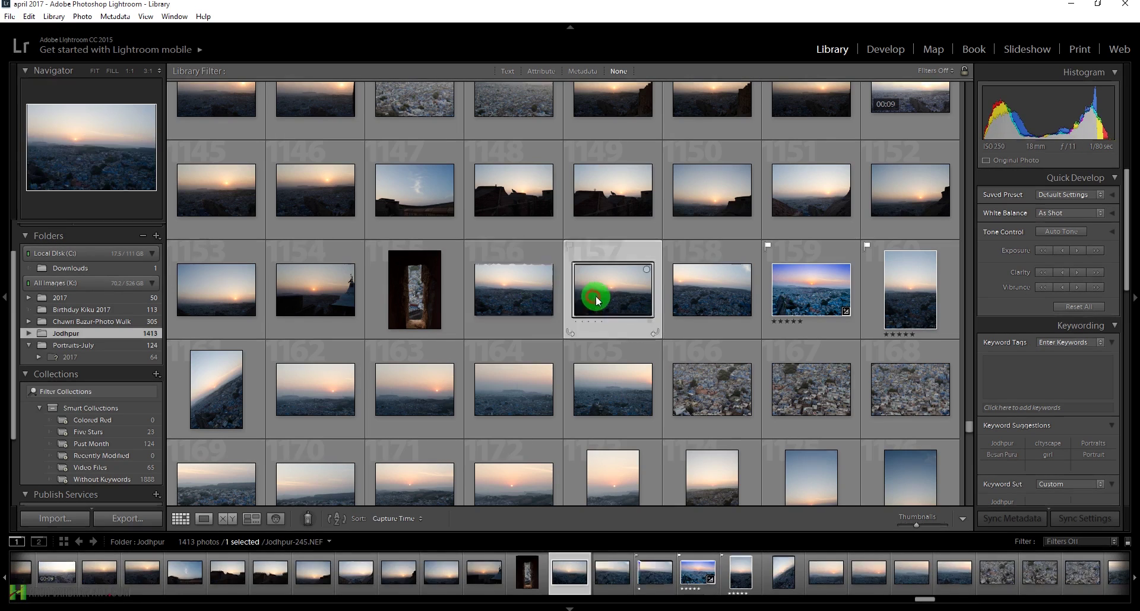
{"action": "left_click", "coordinate": [696, 304]}
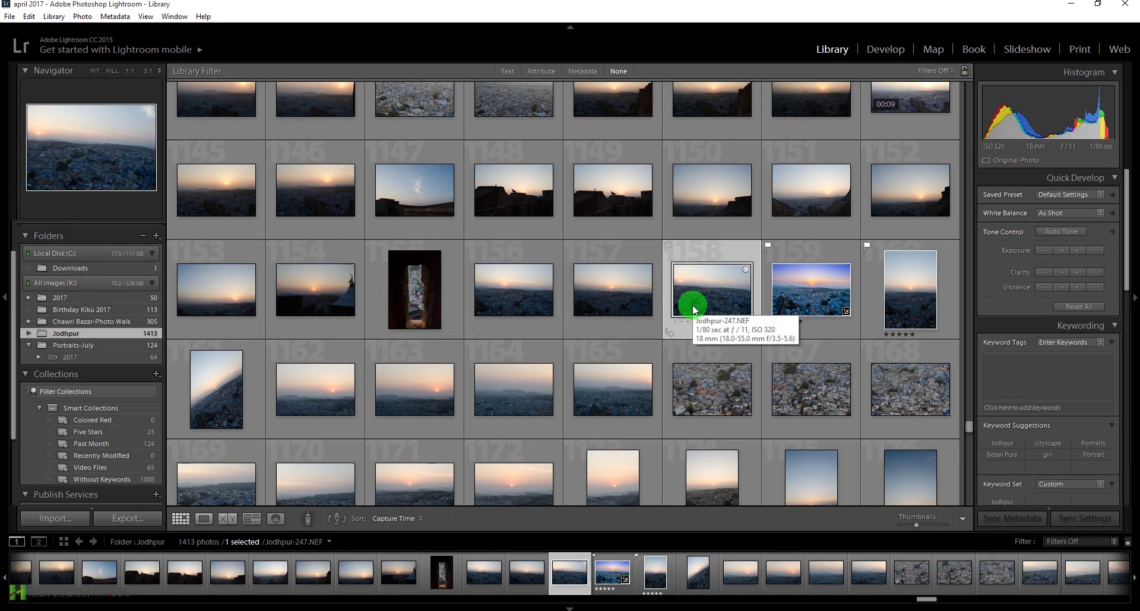
{"action": "left_click", "coordinate": [611, 301]}
{"action": "left_click", "coordinate": [534, 304]}
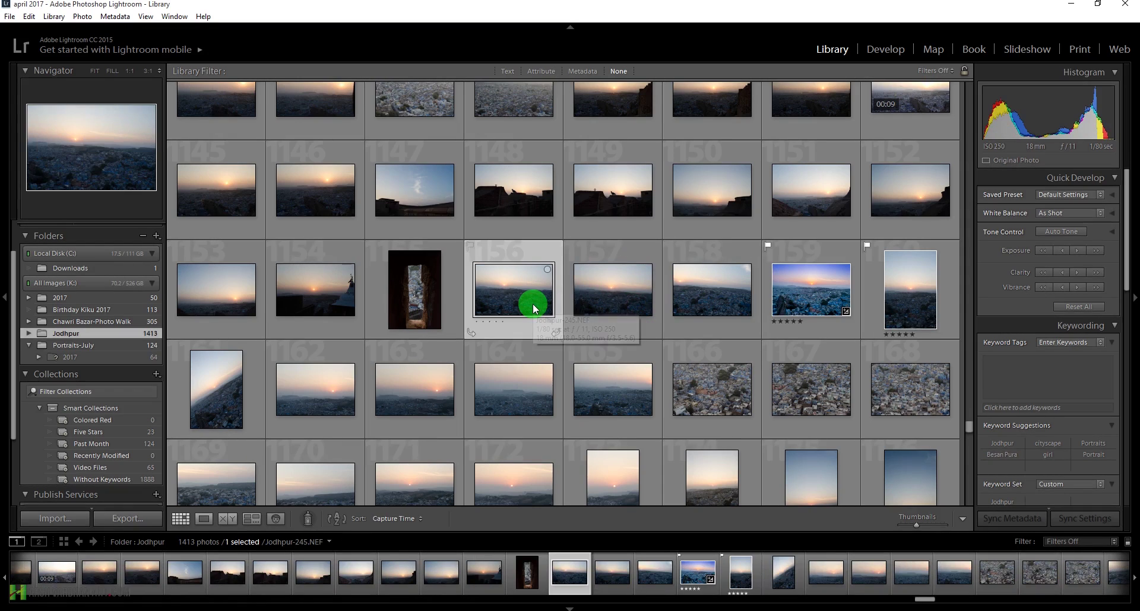
{"action": "double_click", "coordinate": [533, 304]}
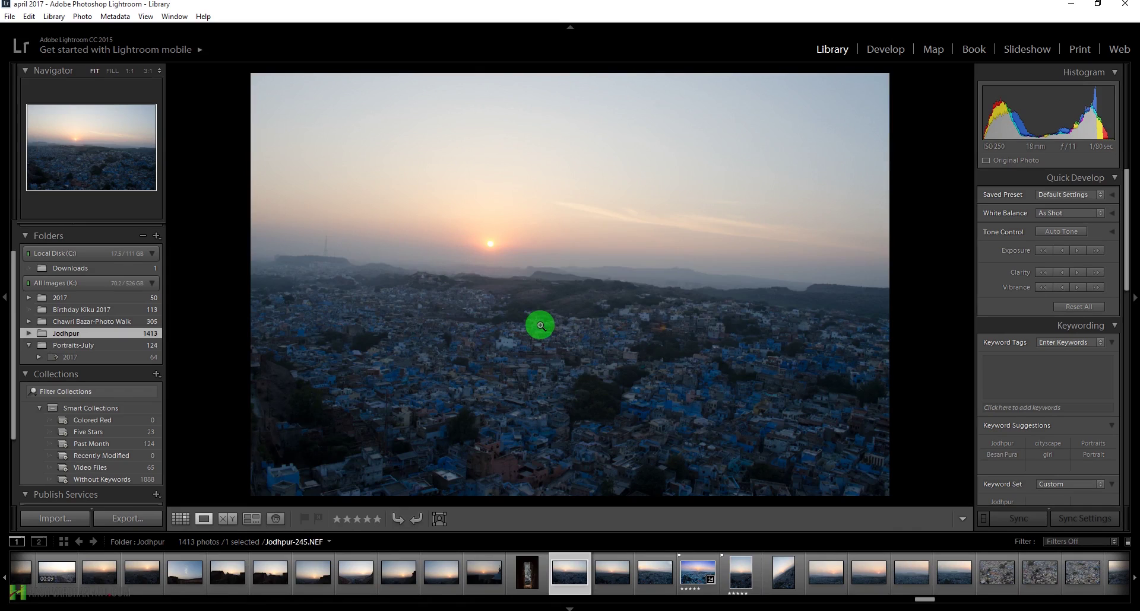
Step: Compare the similar sunset photos Jodhpur-245.NEF, Jodhpur-246.NEF and Jodhpur-247.NEF by switching back and forth between them at full view
{"action": "key", "text": "Right"}
{"action": "key", "text": "Right"}
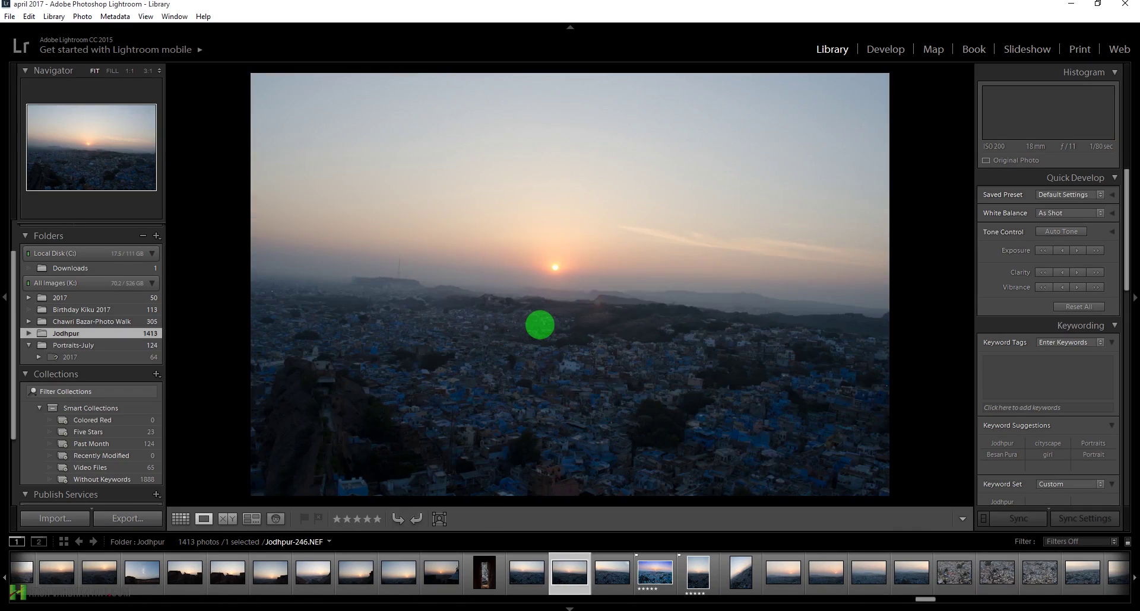
{"action": "key", "text": "Left"}
{"action": "key", "text": "Left"}
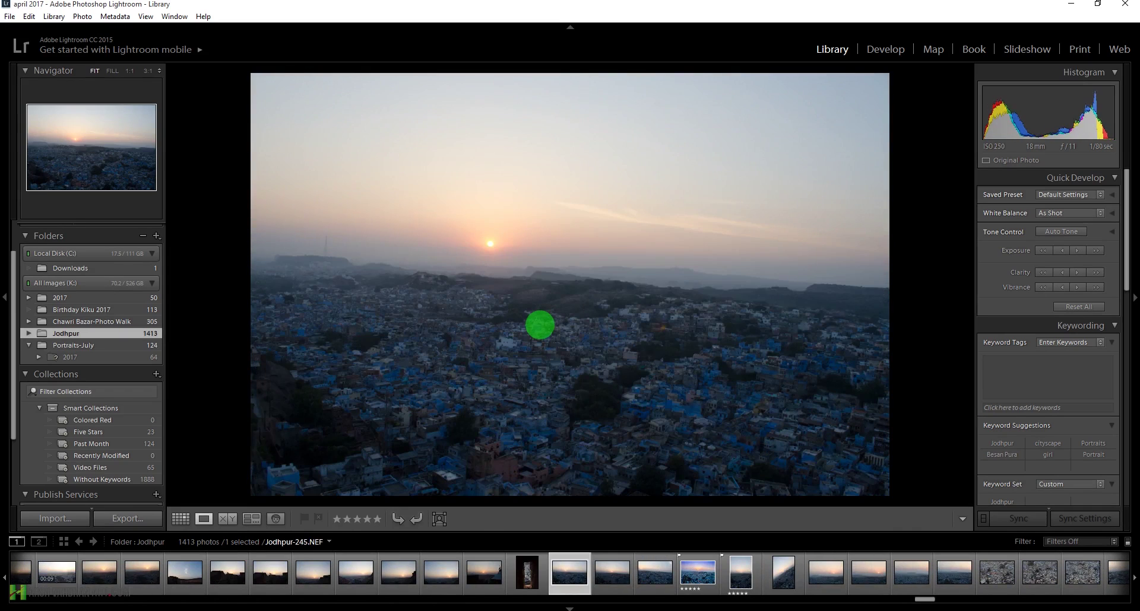
{"action": "key", "text": "Right"}
{"action": "key", "text": "Left"}
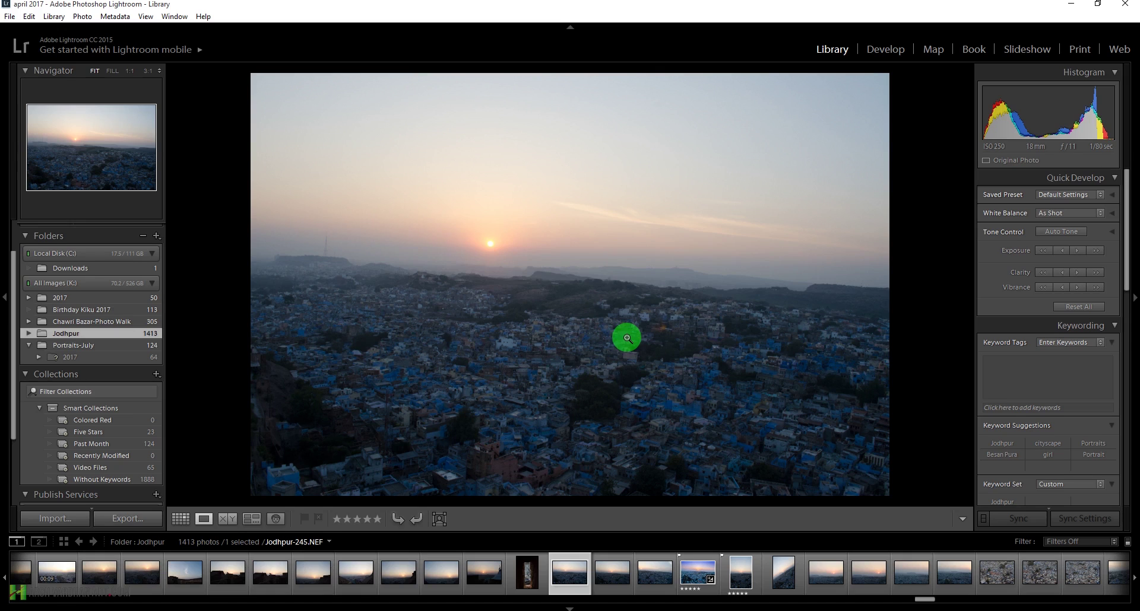
{"action": "key", "text": "Right"}
{"action": "key", "text": "Right"}
{"action": "key", "text": "Left"}
{"action": "key", "text": "Left"}
Step: Rate Jodhpur-245.NEF three stars, Jodhpur-246.NEF five stars and Jodhpur-247.NEF two stars
{"action": "key", "text": "3"}
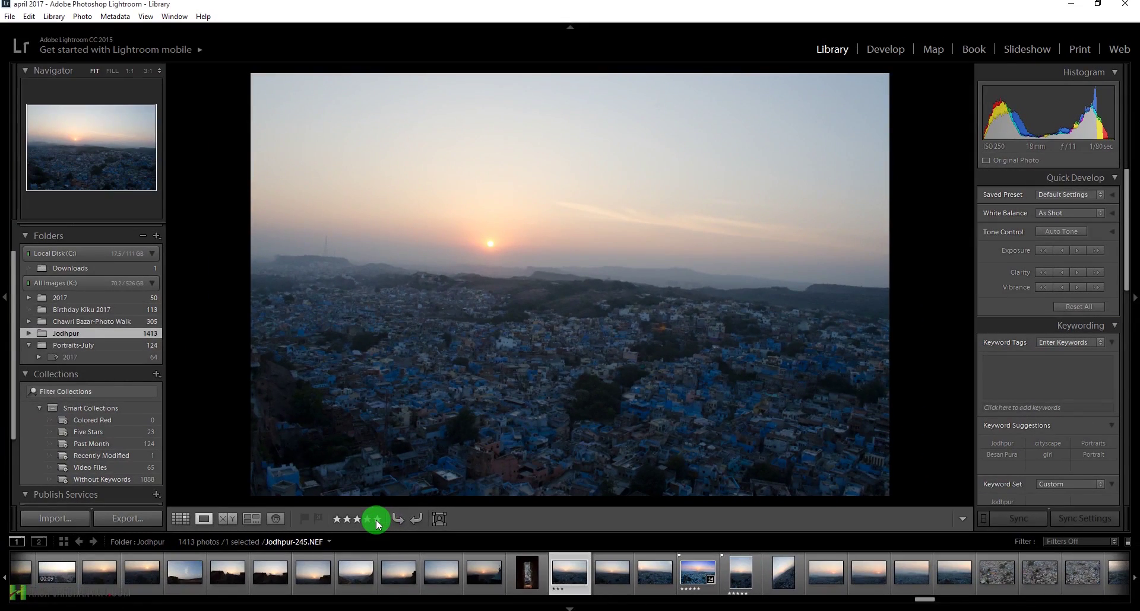
{"action": "key", "text": "Right"}
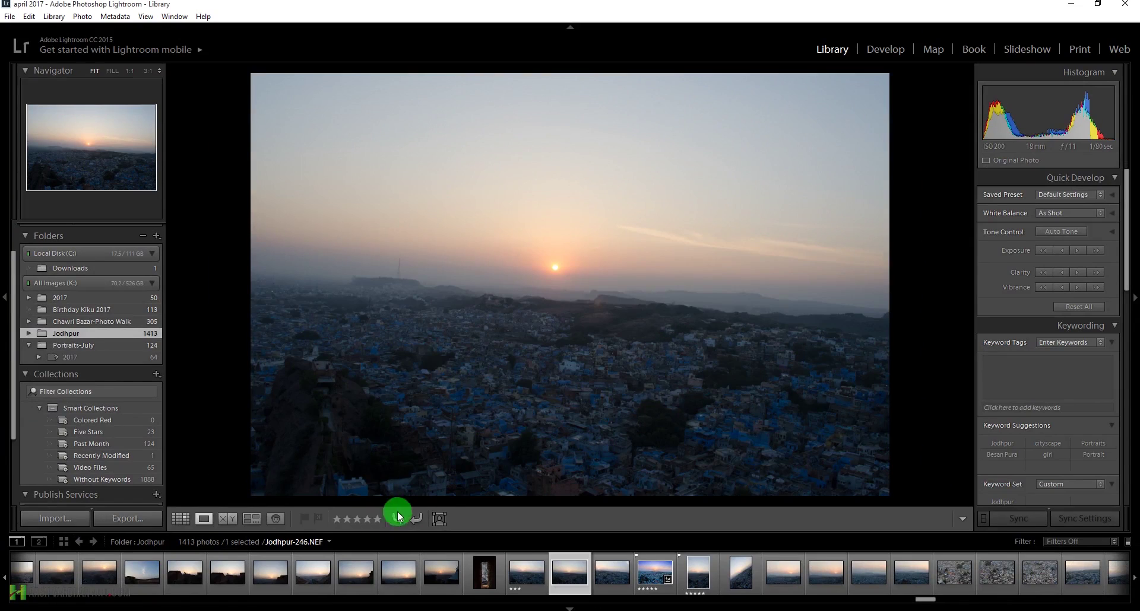
{"action": "mouse_move", "coordinate": [545, 323]}
{"action": "left_mouse_down"}
{"action": "mouse_move", "coordinate": [608, 216]}
{"action": "mouse_move", "coordinate": [551, 313]}
{"action": "left_mouse_up"}
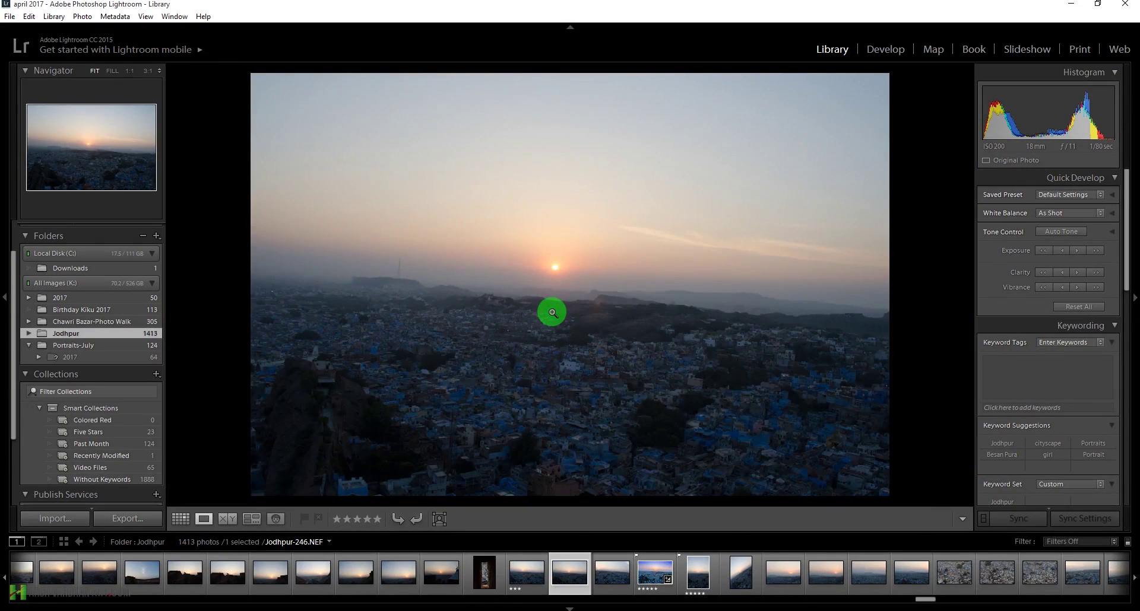
{"action": "key", "text": "5"}
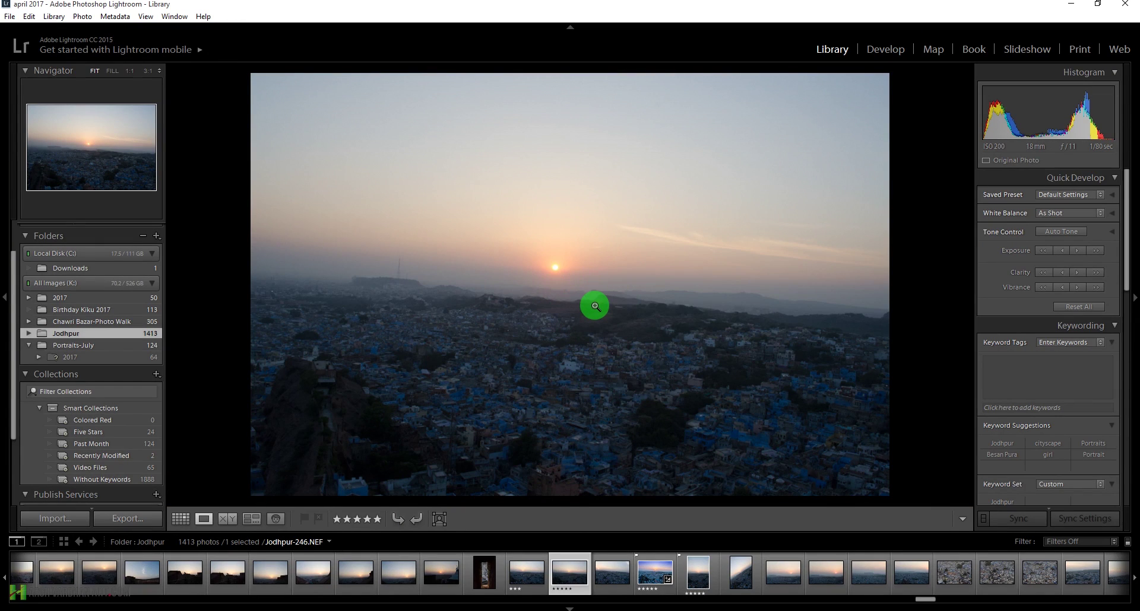
{"action": "key", "text": "Right"}
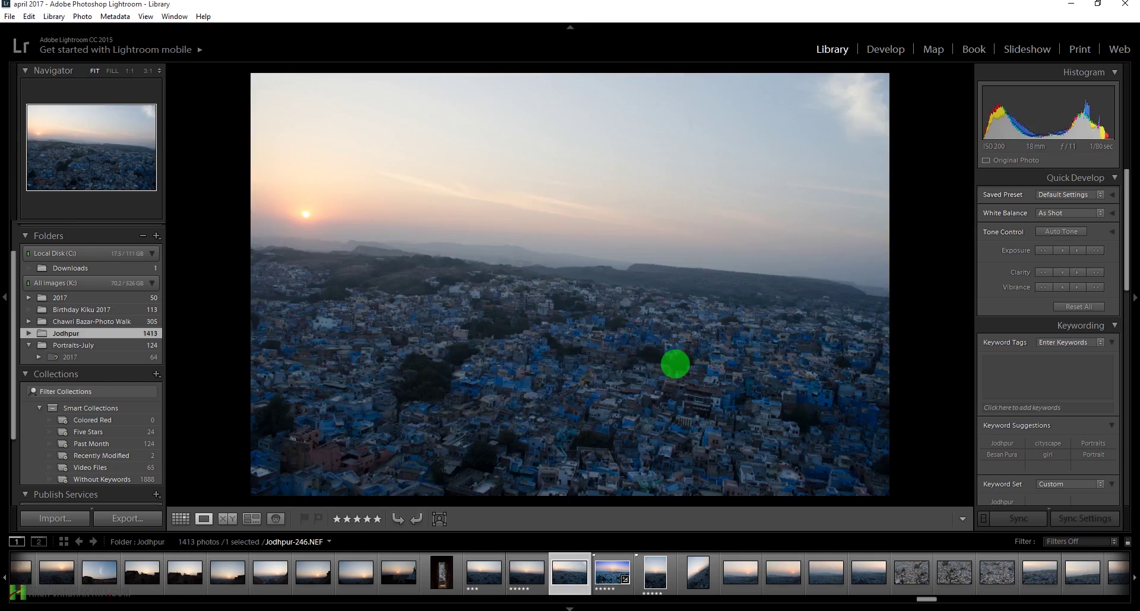
{"action": "left_click_drag", "start_coordinate": [261, 252], "coordinate": [330, 190]}
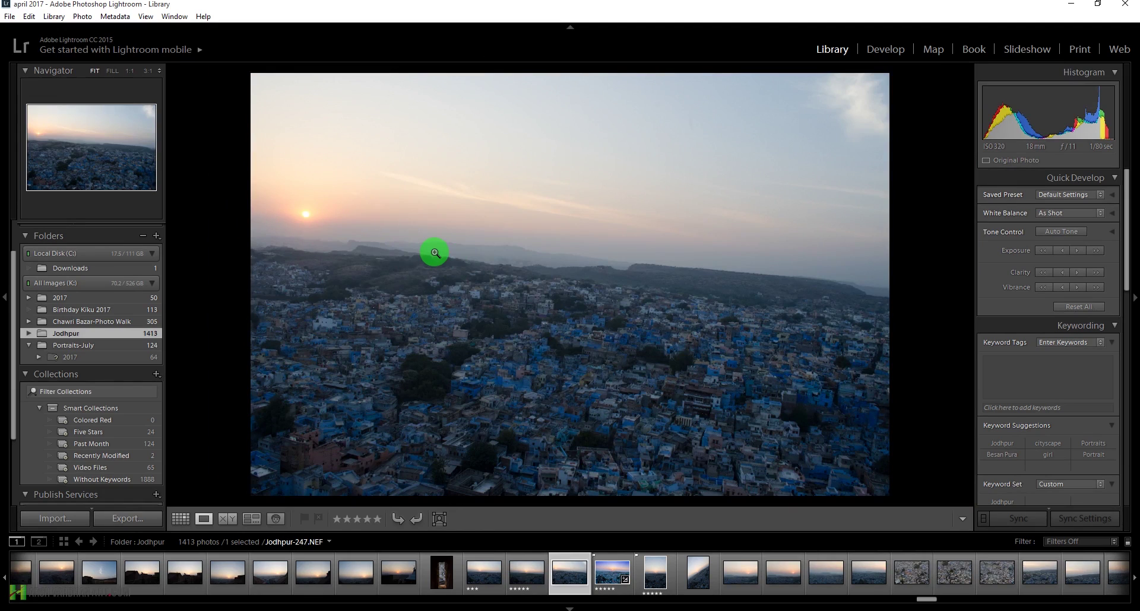
{"action": "key", "text": "2"}
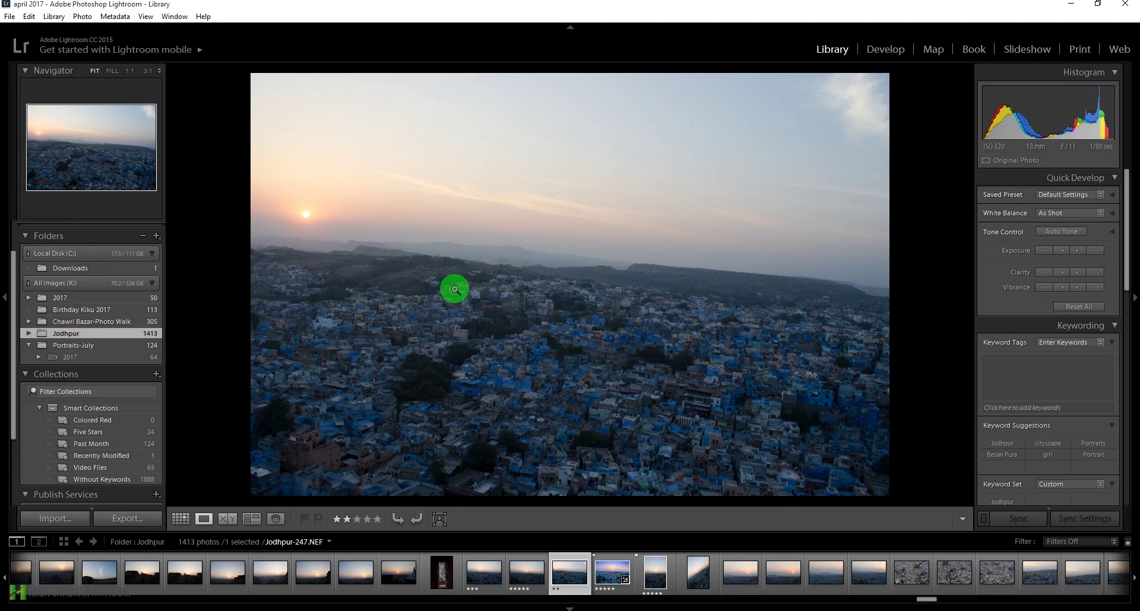
Step: Filter the Jodhpur folder with the Rated preset so only photos with star ratings are listed
{"action": "key", "text": "Left"}
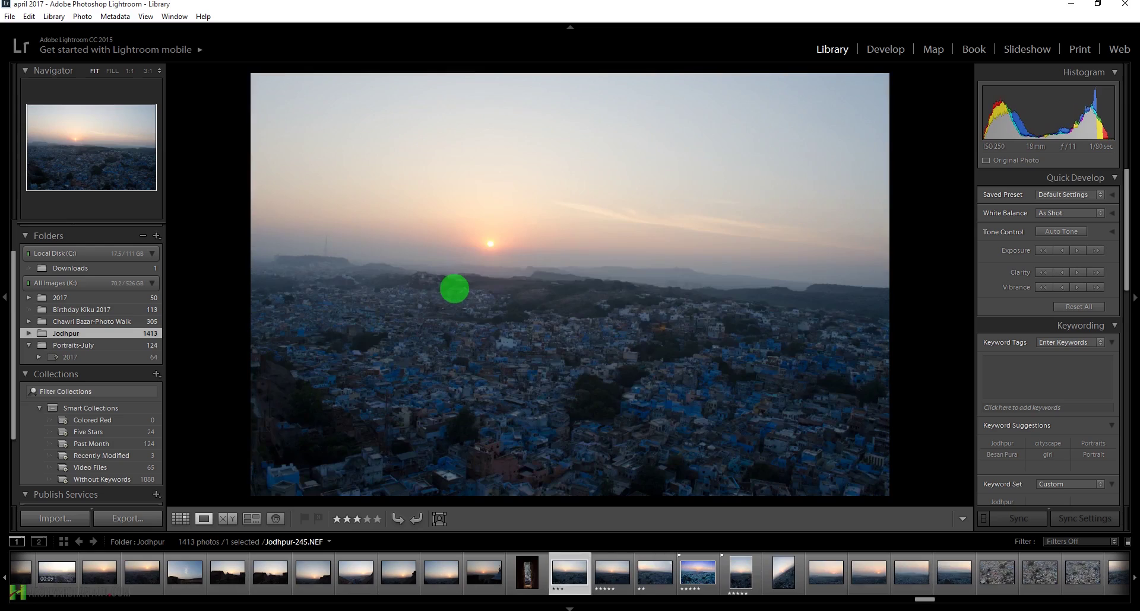
{"action": "key", "text": "Right"}
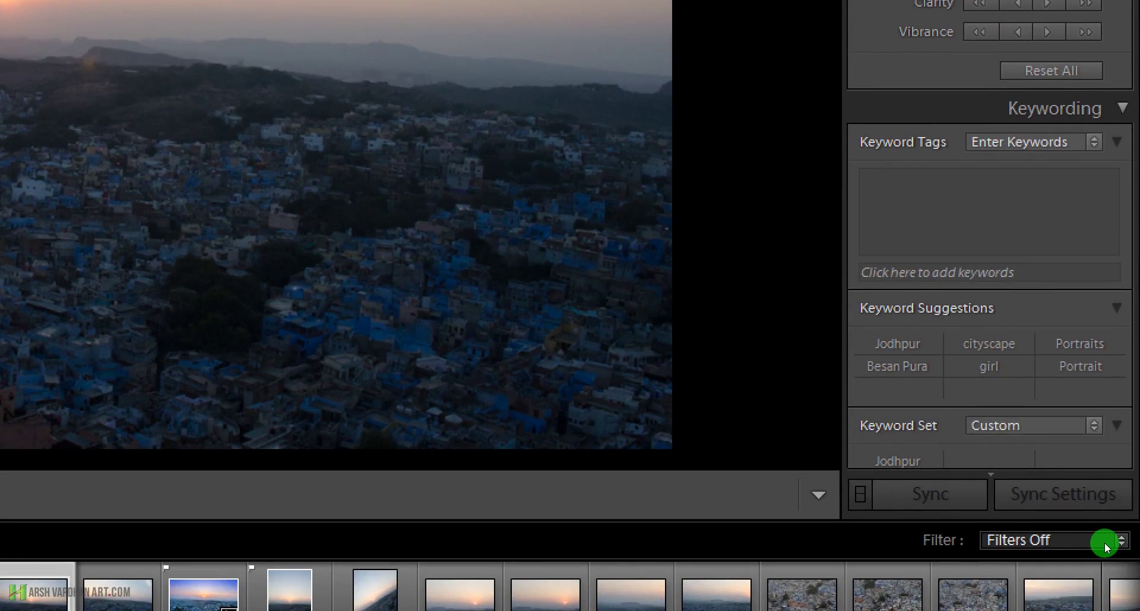
{"action": "left_click", "coordinate": [1105, 544]}
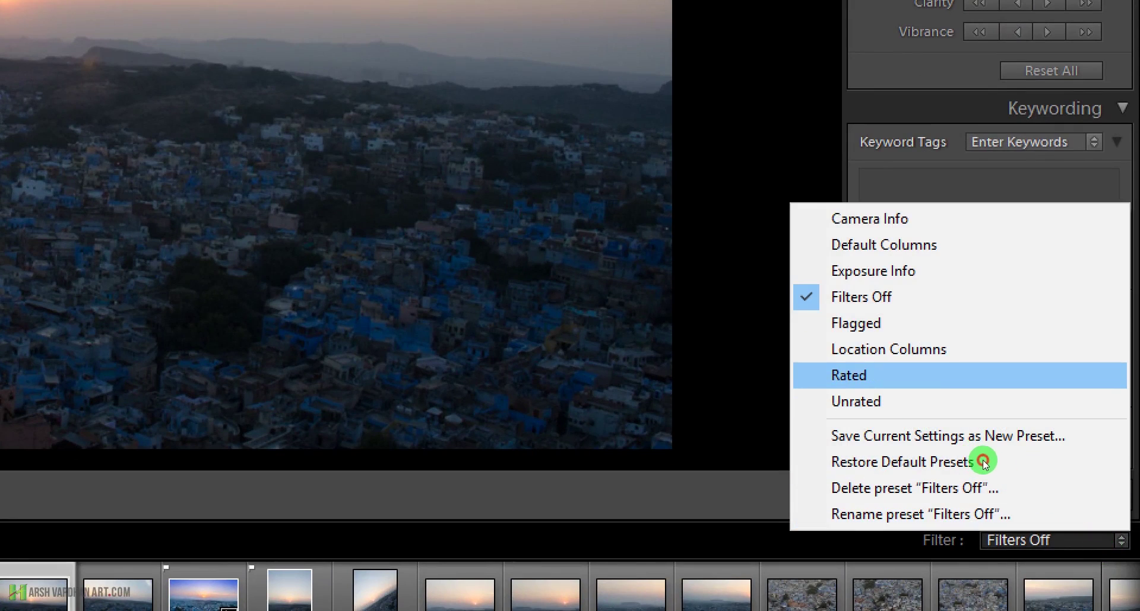
{"action": "left_click", "coordinate": [983, 375]}
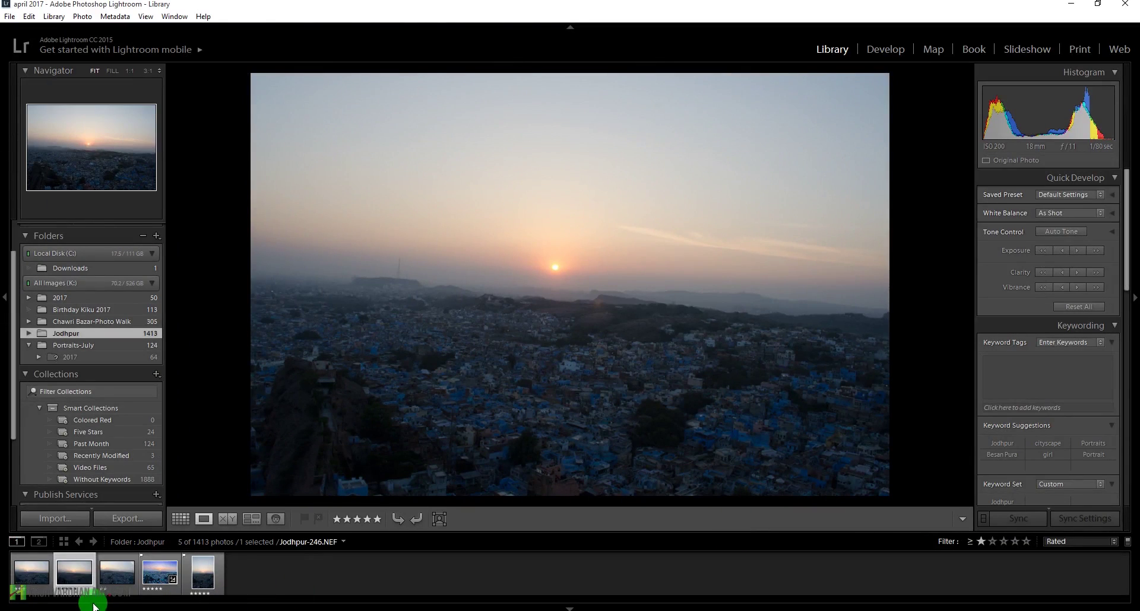
Step: Review the rated sunset photos and flag Jodhpur-246.NEF as a pick
{"action": "left_click", "coordinate": [38, 579]}
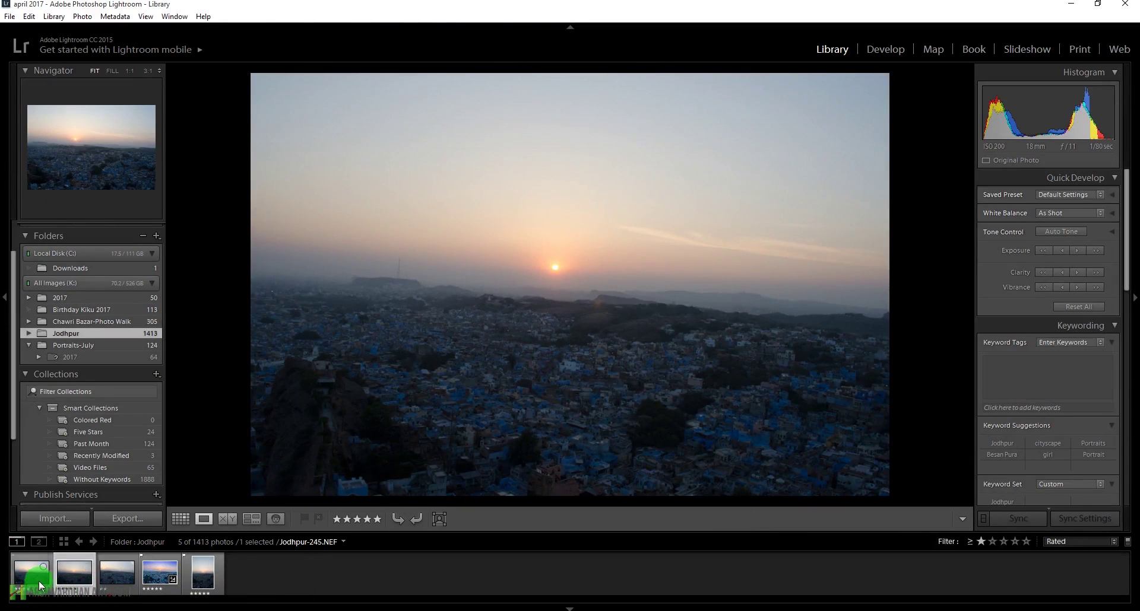
{"action": "left_click", "coordinate": [80, 581]}
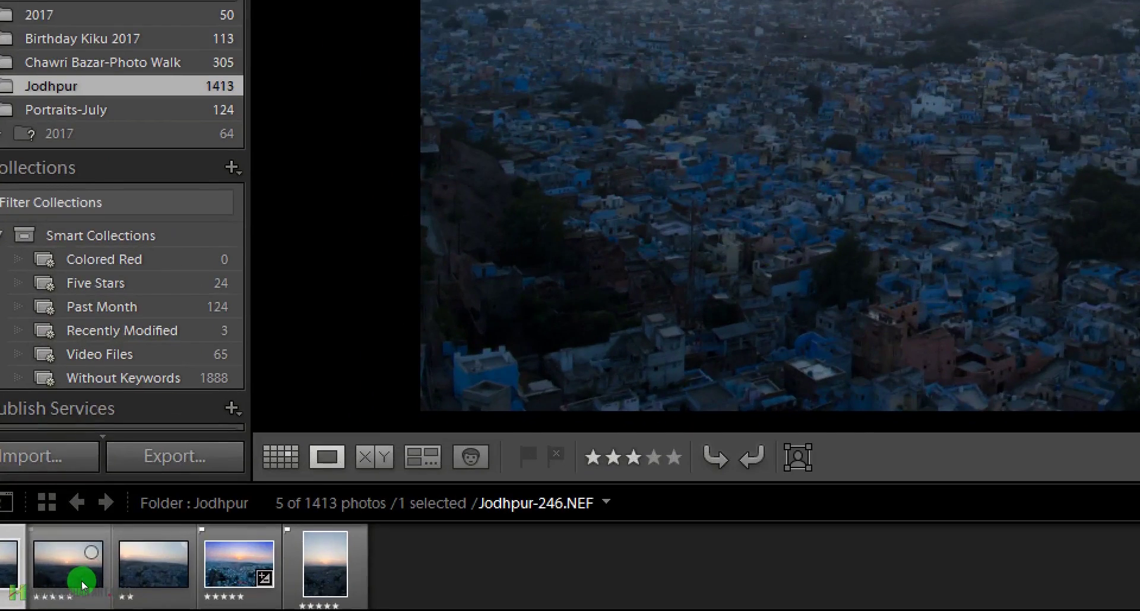
{"action": "left_click", "coordinate": [36, 588]}
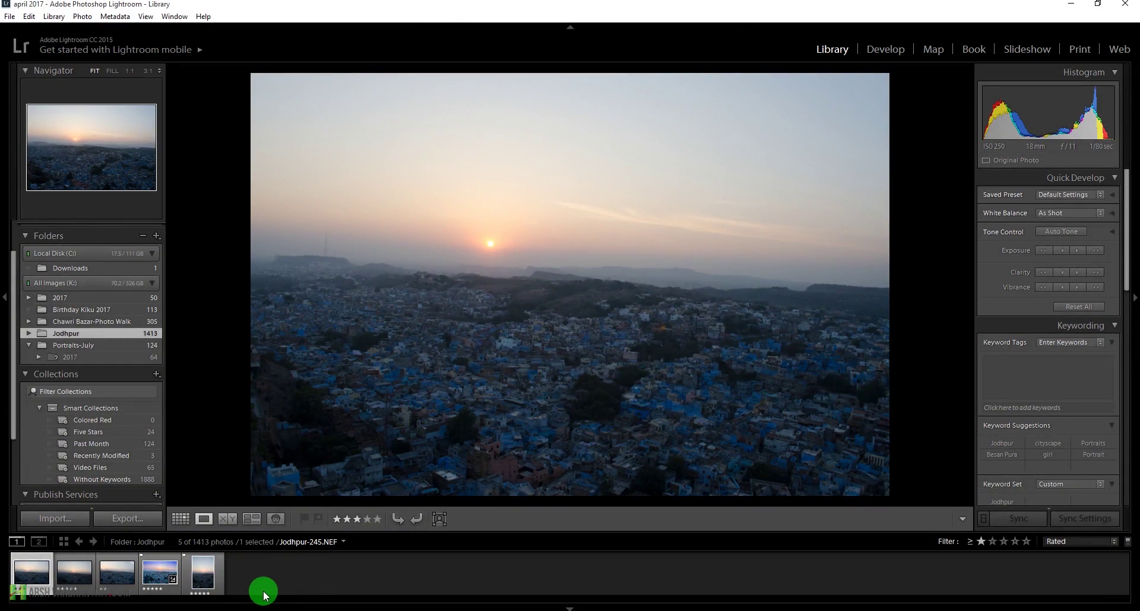
{"action": "key", "text": "Right"}
{"action": "key", "text": "Right"}
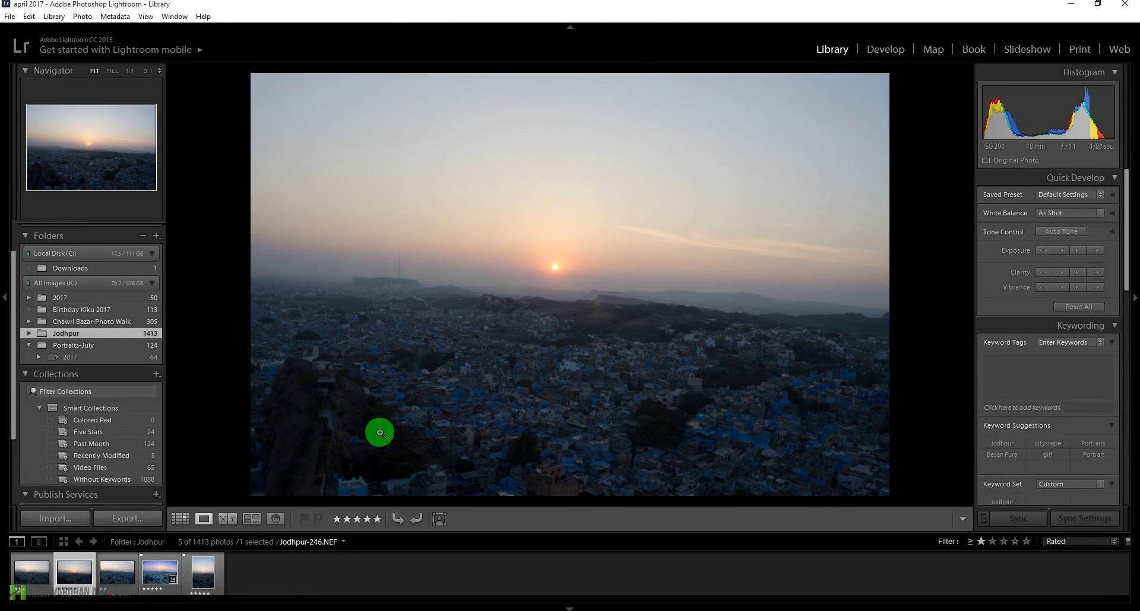
{"action": "key", "text": "p"}
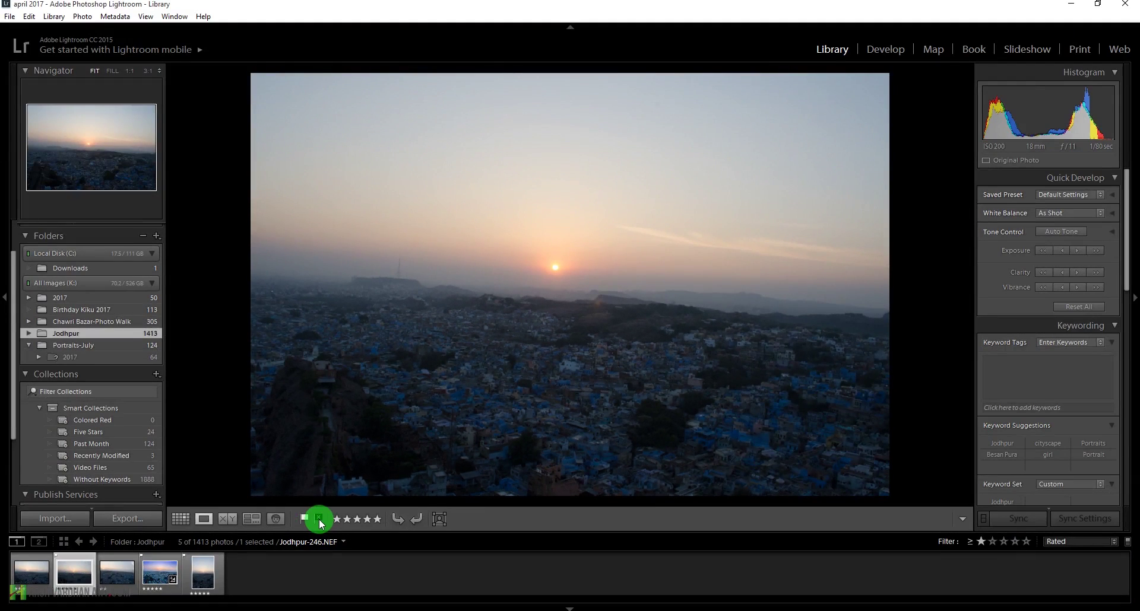
{"action": "left_click", "coordinate": [130, 588]}
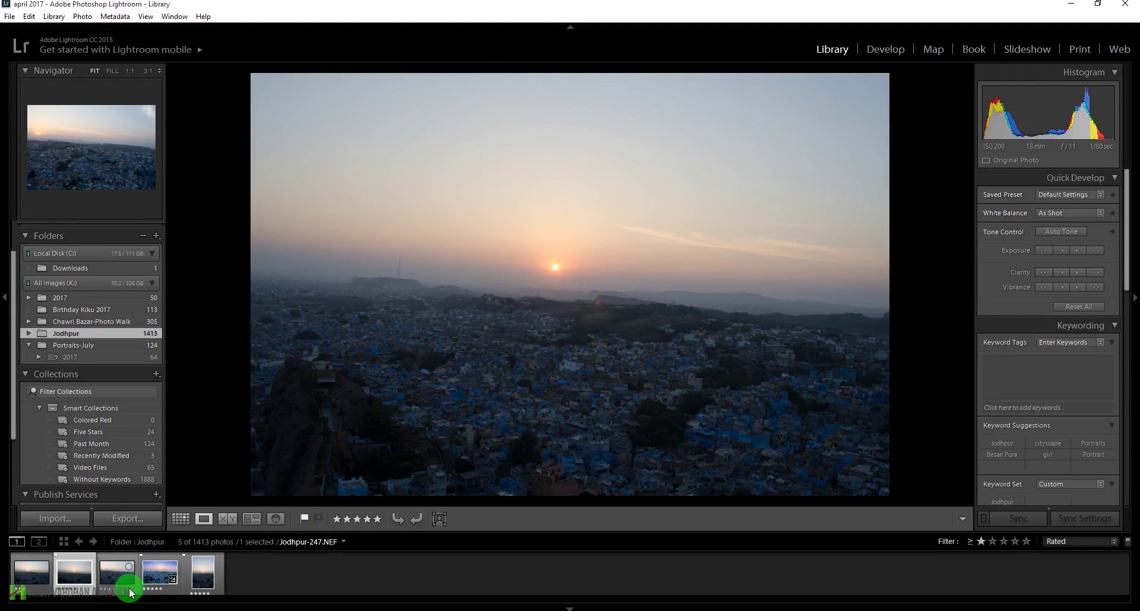
{"action": "left_click", "coordinate": [564, 600]}
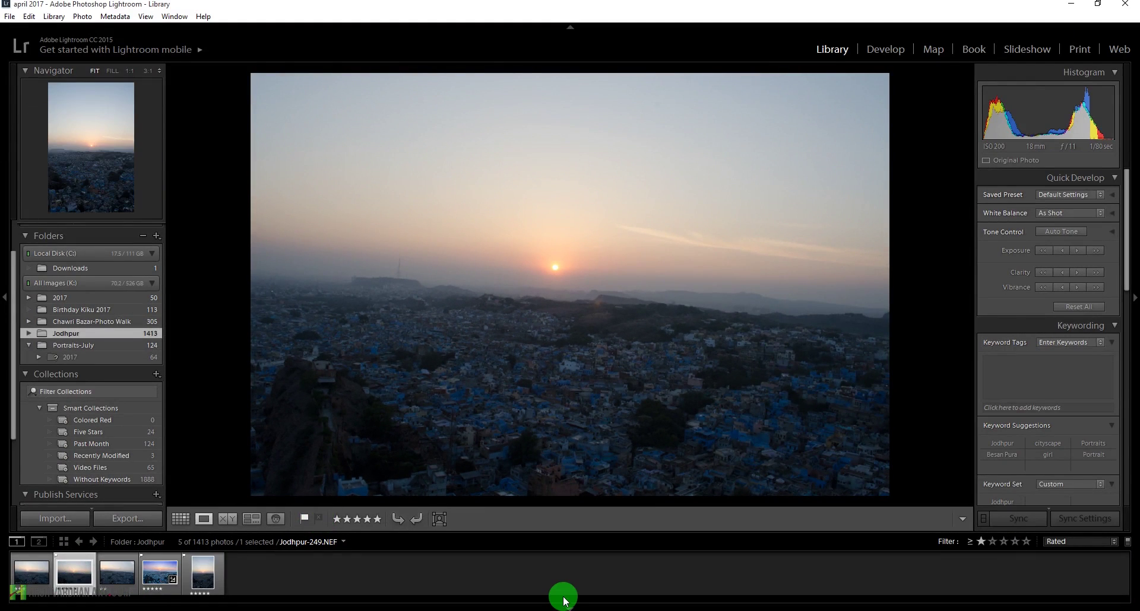